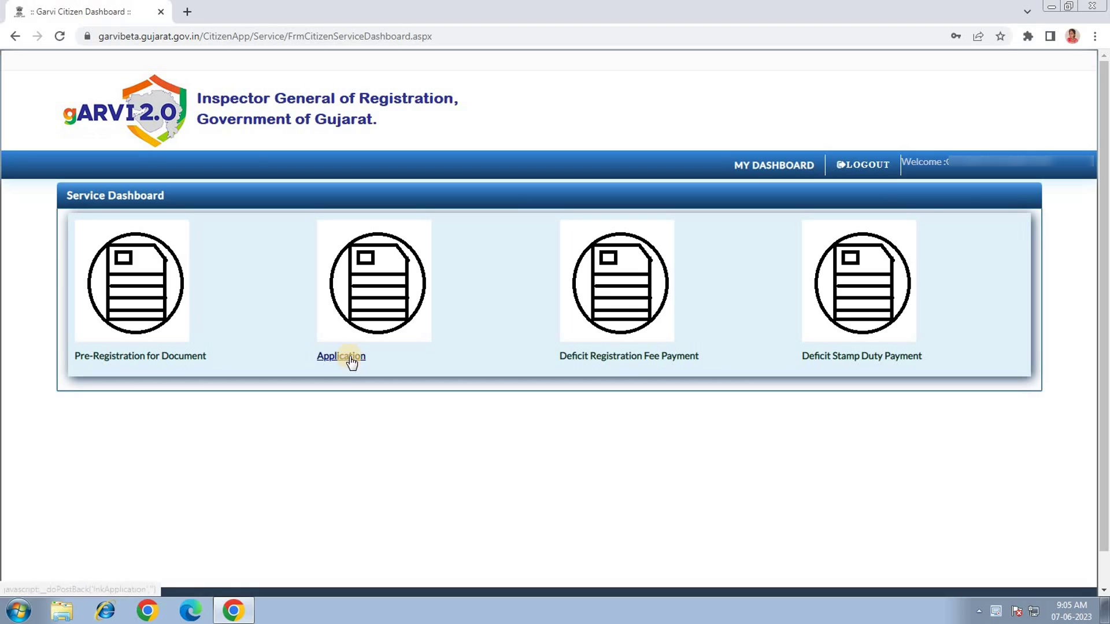
Open the New Application form and check the Application Type list, leaving it unset.
click(349, 356)
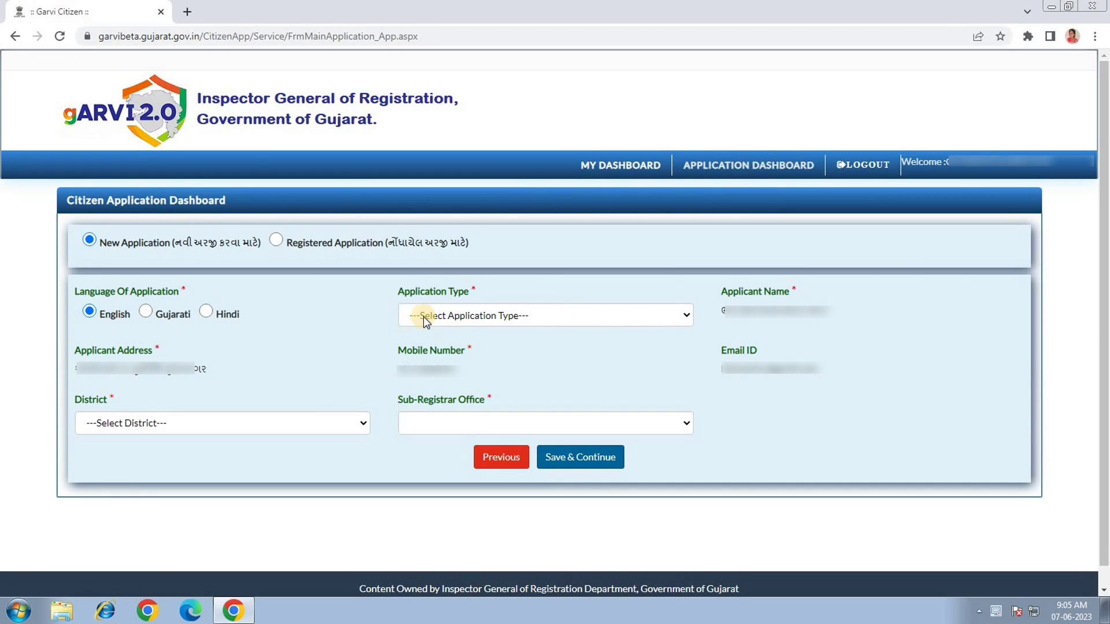
click(428, 314)
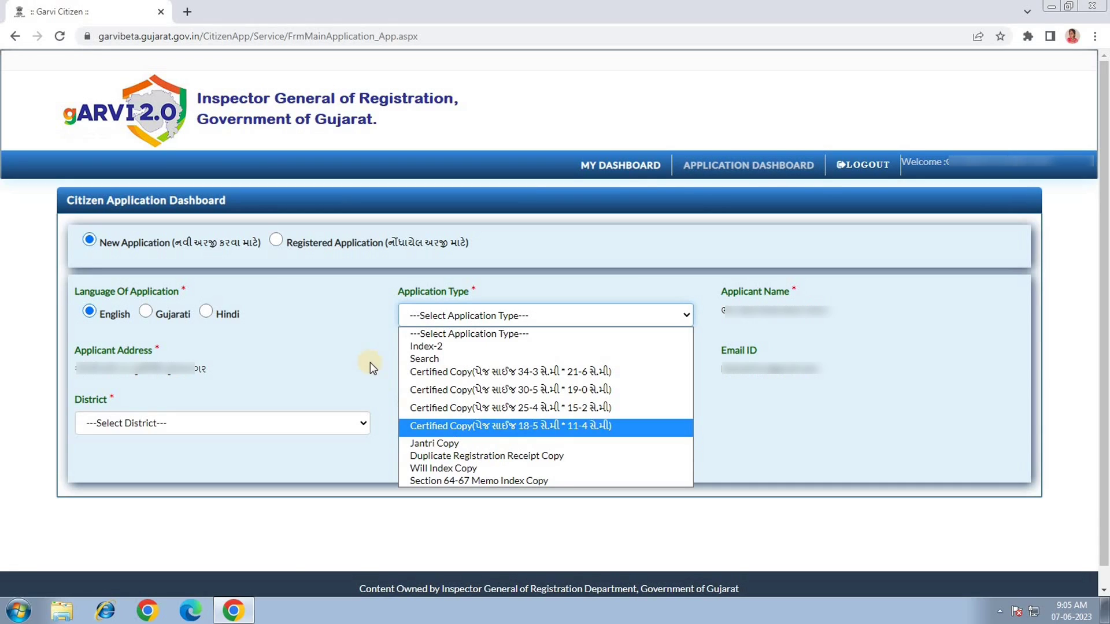
click(332, 366)
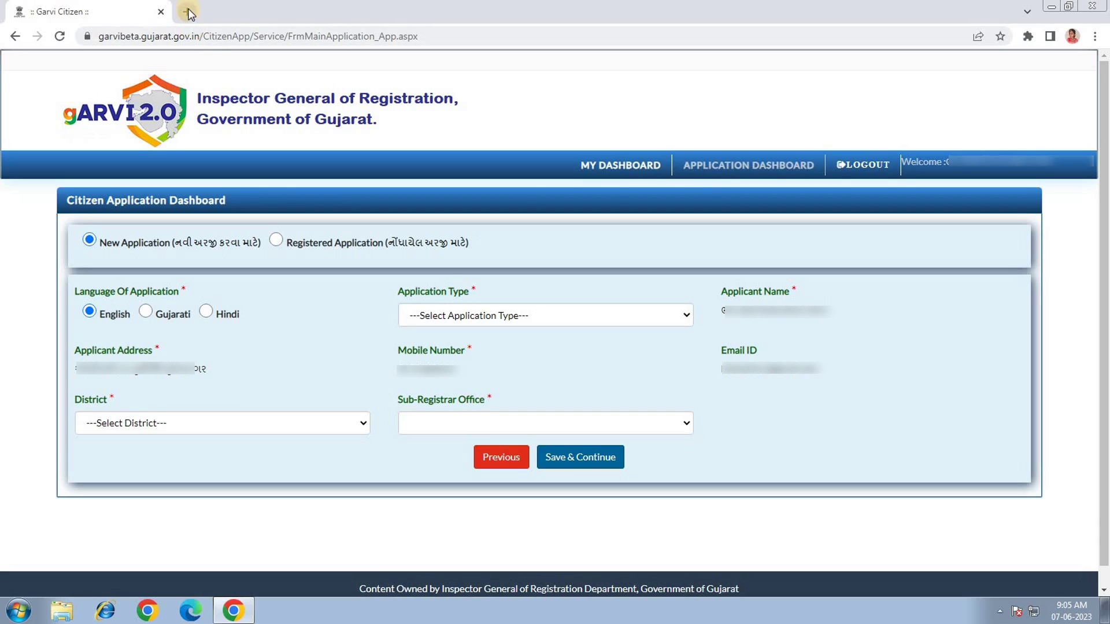
Load the iORA portal home page in a new Chrome tab.
click(188, 13)
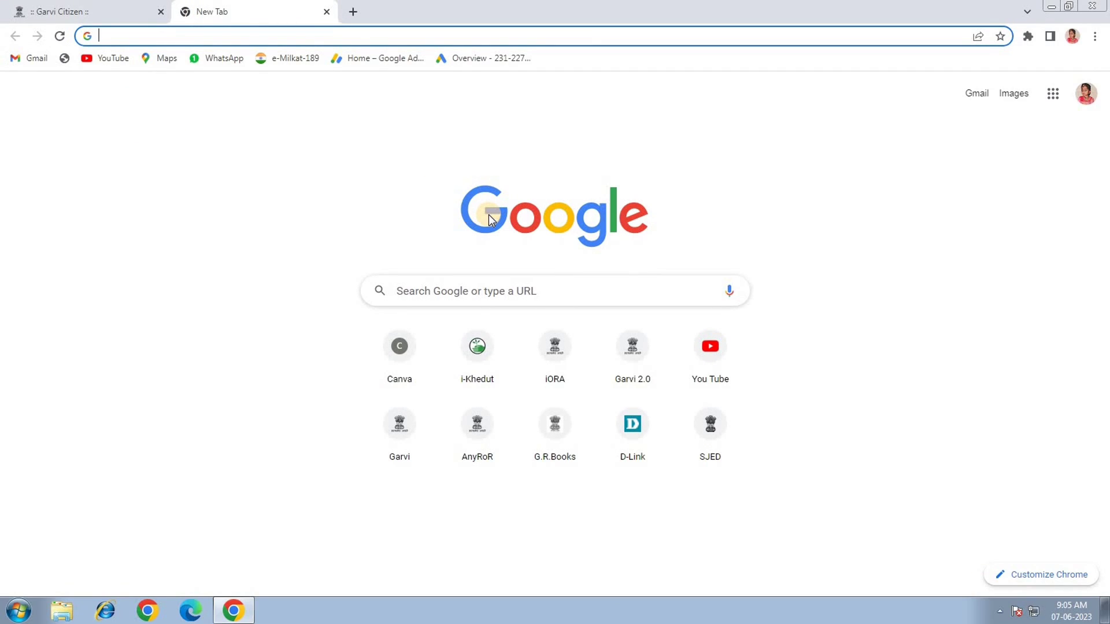
text(iora)
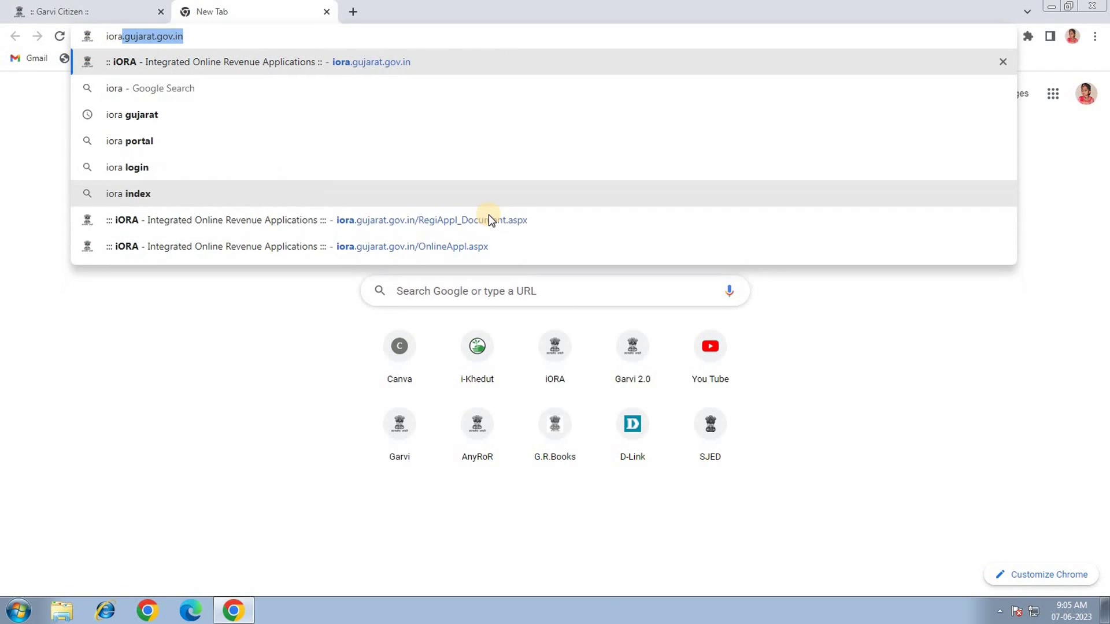
key(Return)
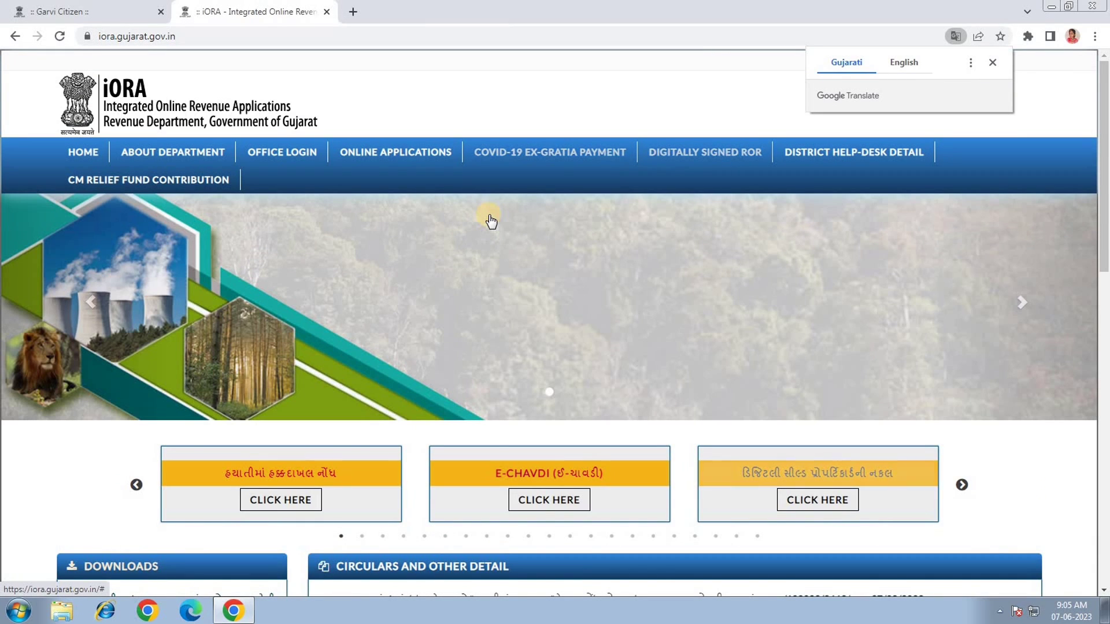
Start a new online application with purpose Sub-Registrar office and type EC Certificate.
click(389, 152)
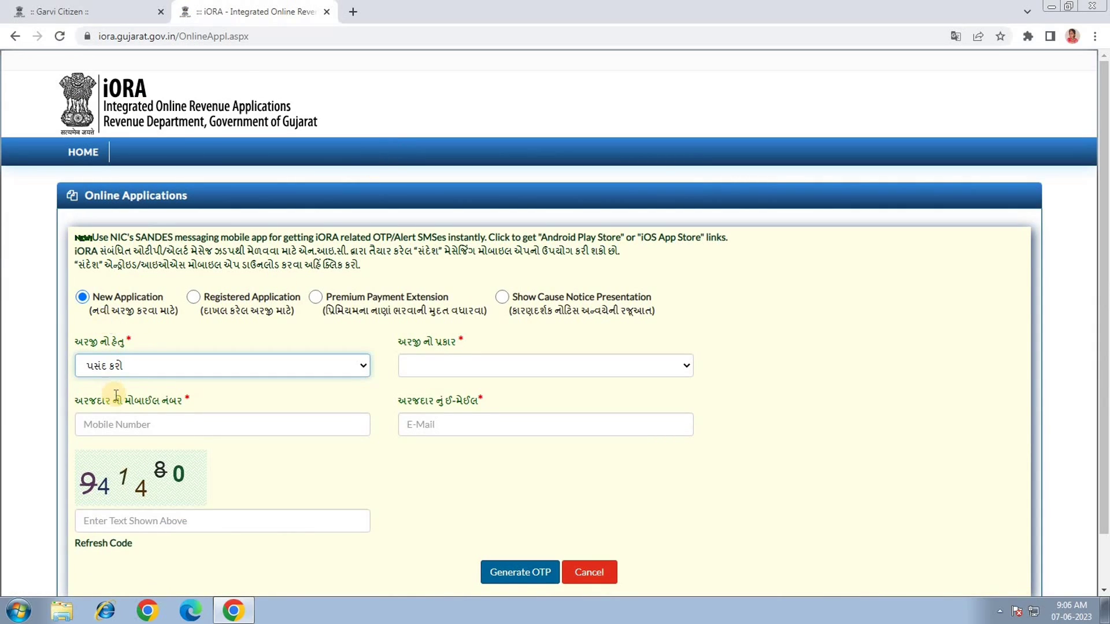
click(130, 366)
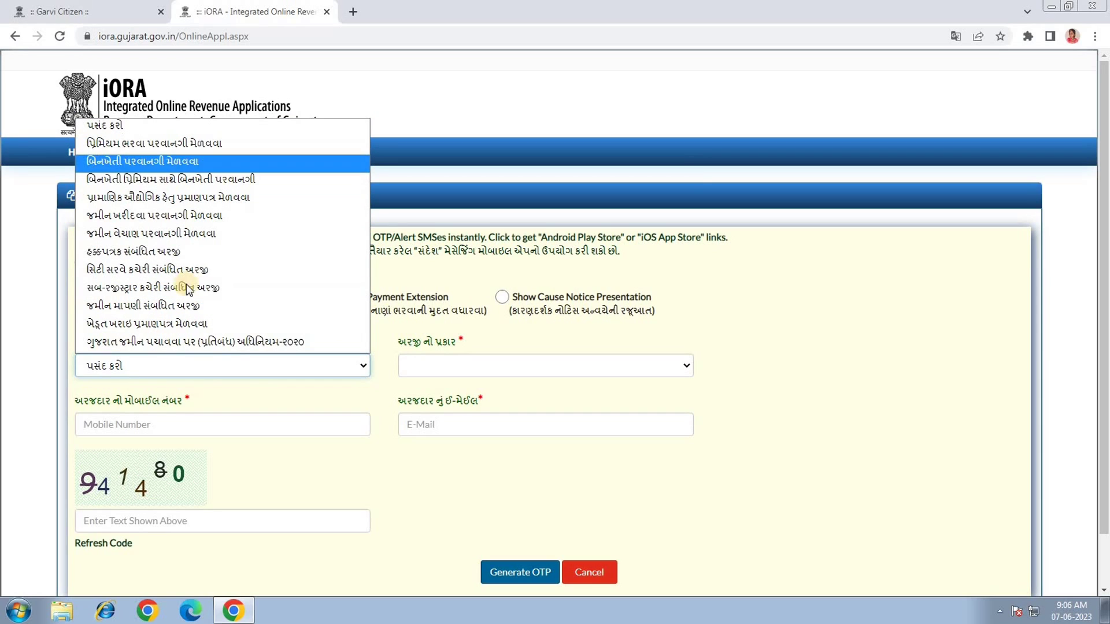
click(174, 286)
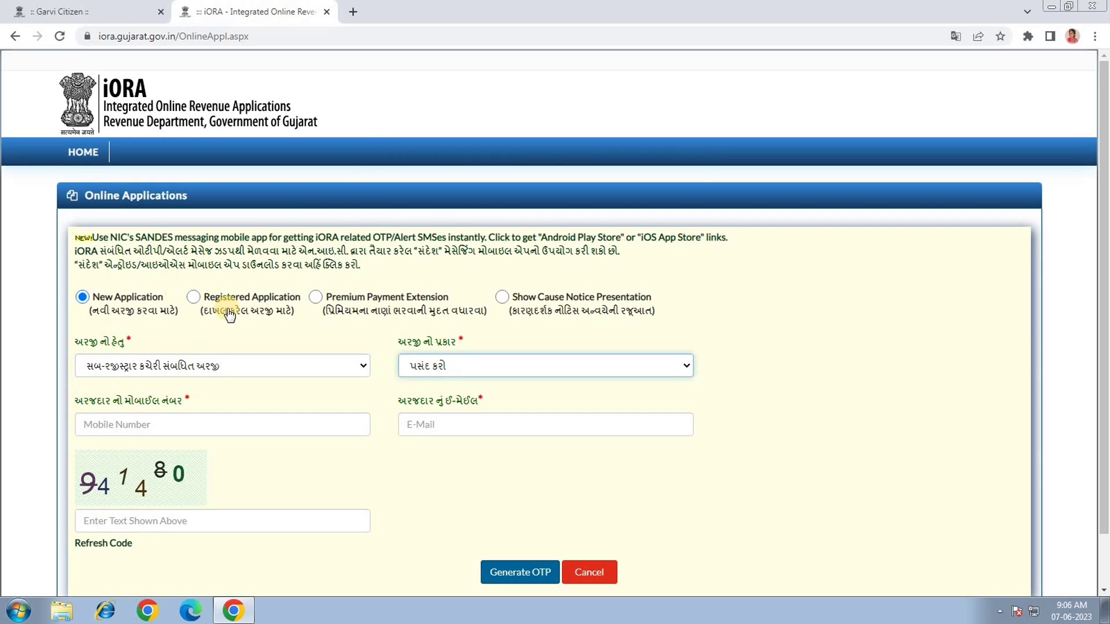
click(464, 368)
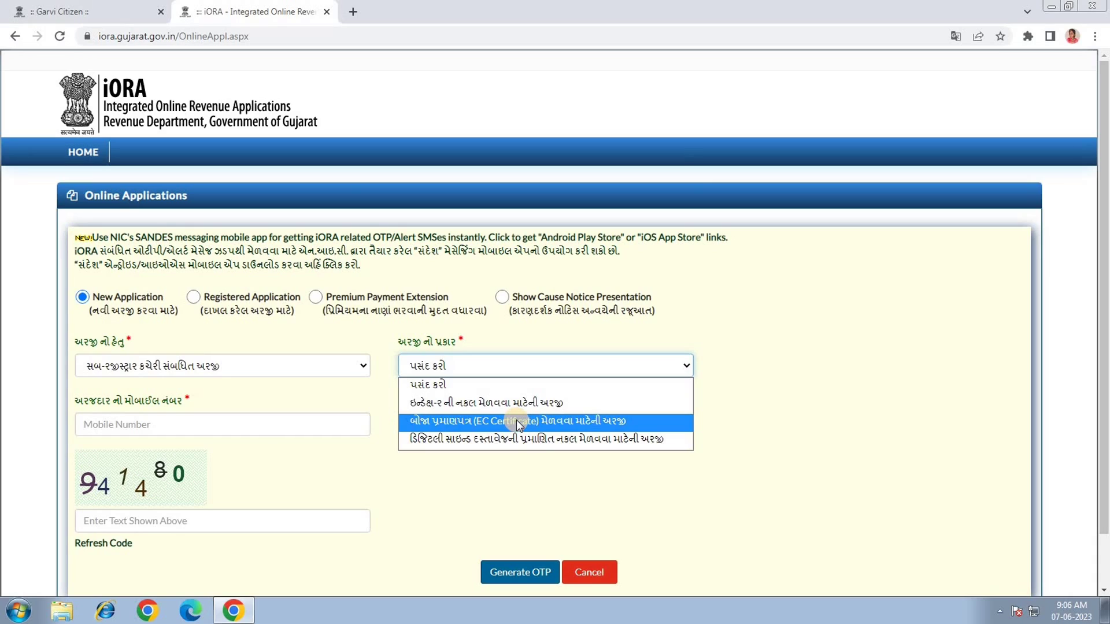
click(451, 427)
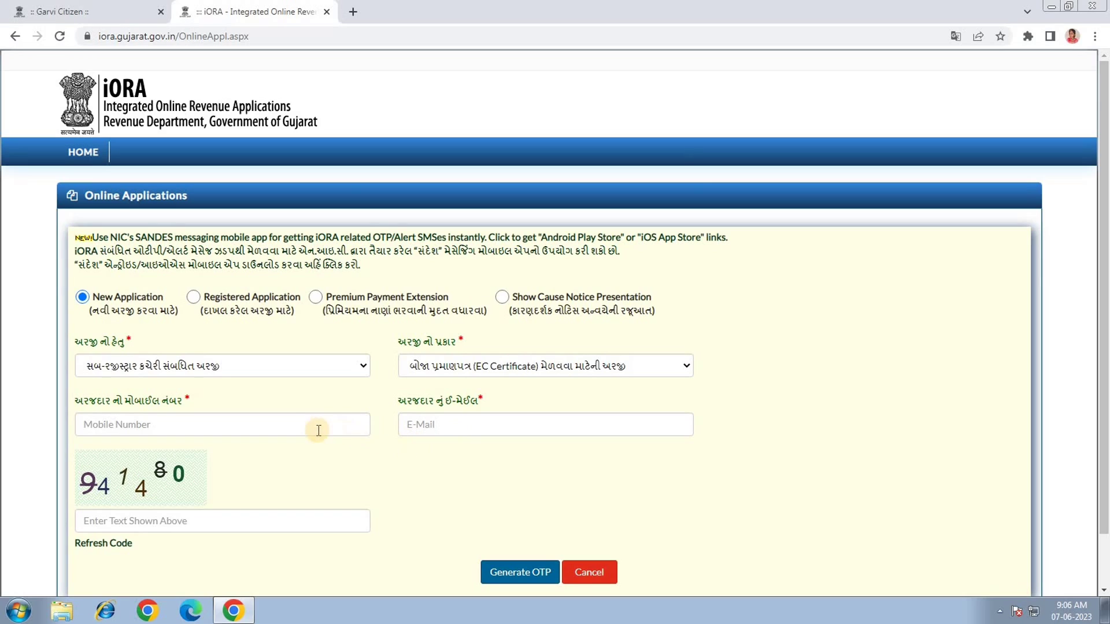
Enter the applicant's mobile number and generate the mobile and e-mail OTPs.
click(280, 418)
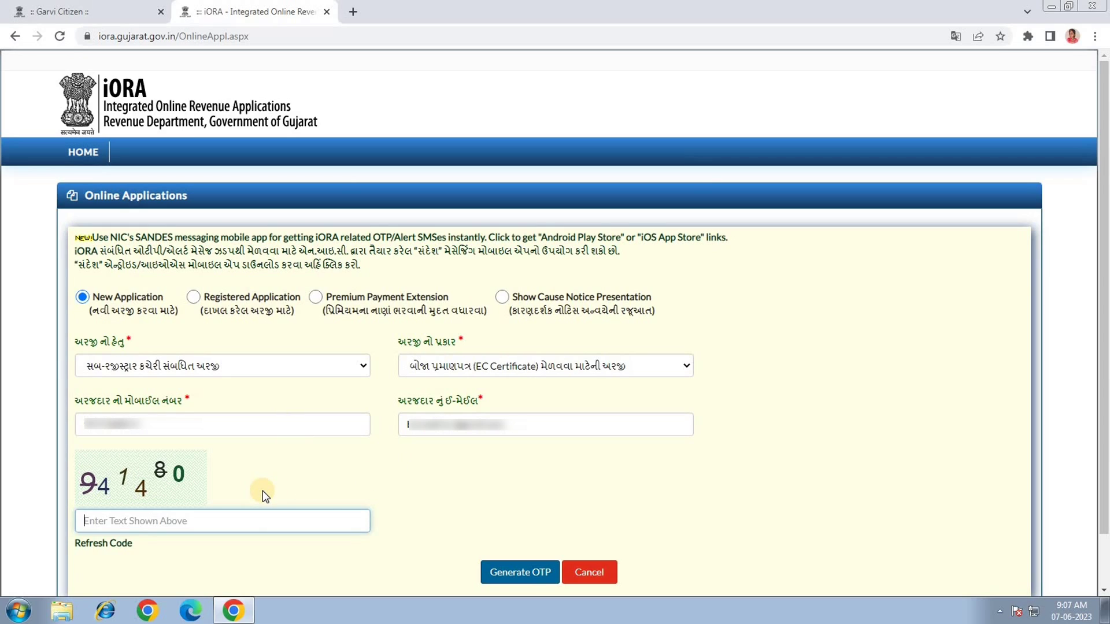
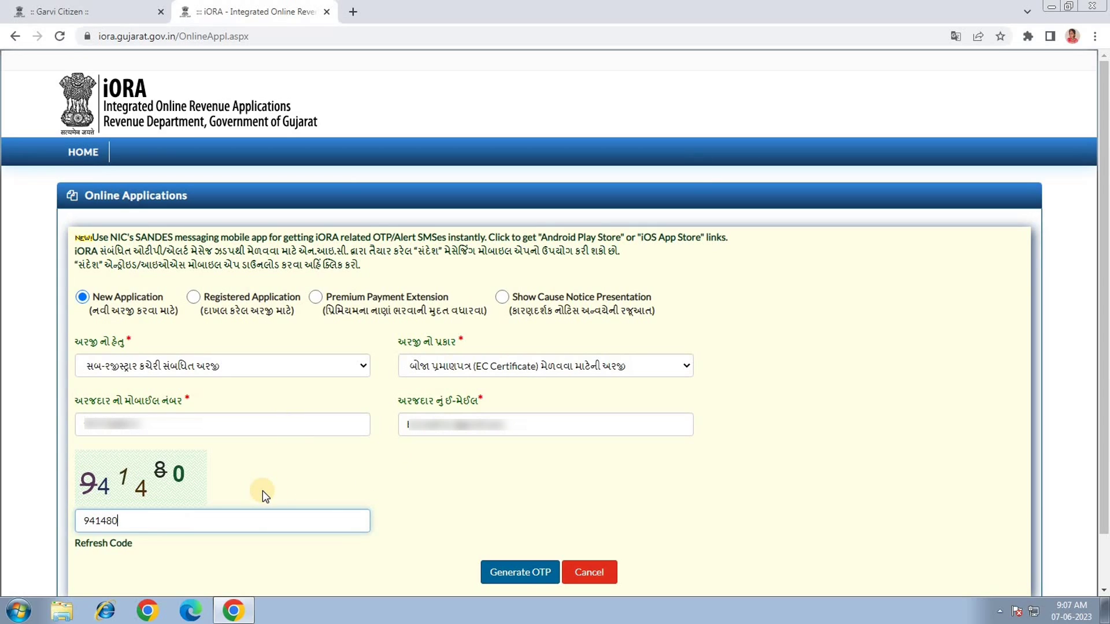
click(498, 571)
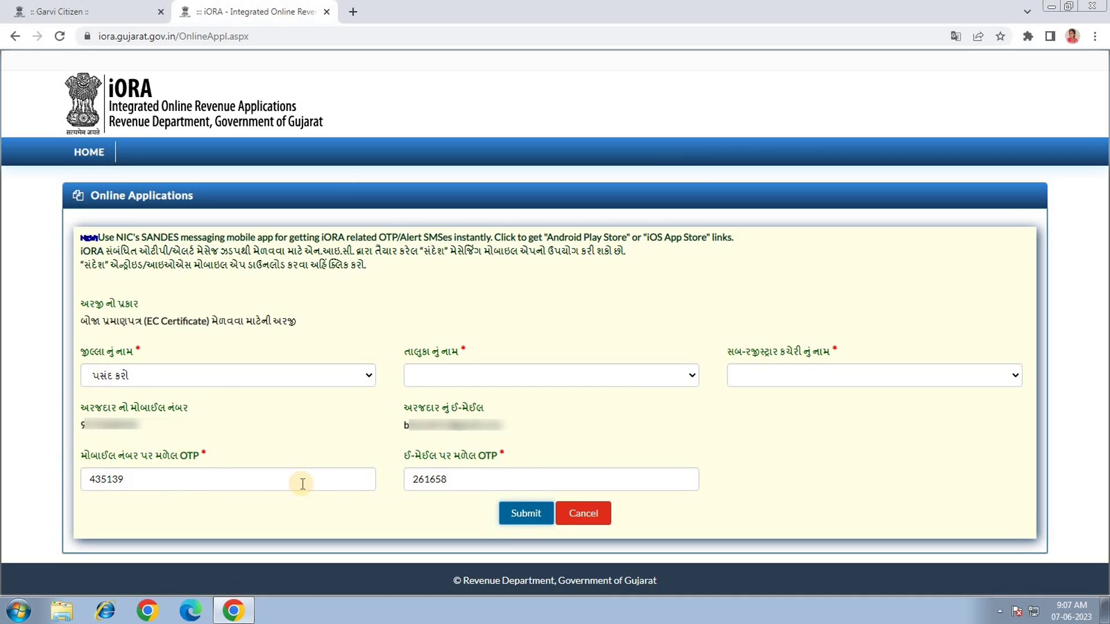
Select district સુરેન્દ્રનગર, taluka વઢવાણ and office એસ.આર.ઓ - વઢવાણ, then submit.
click(116, 373)
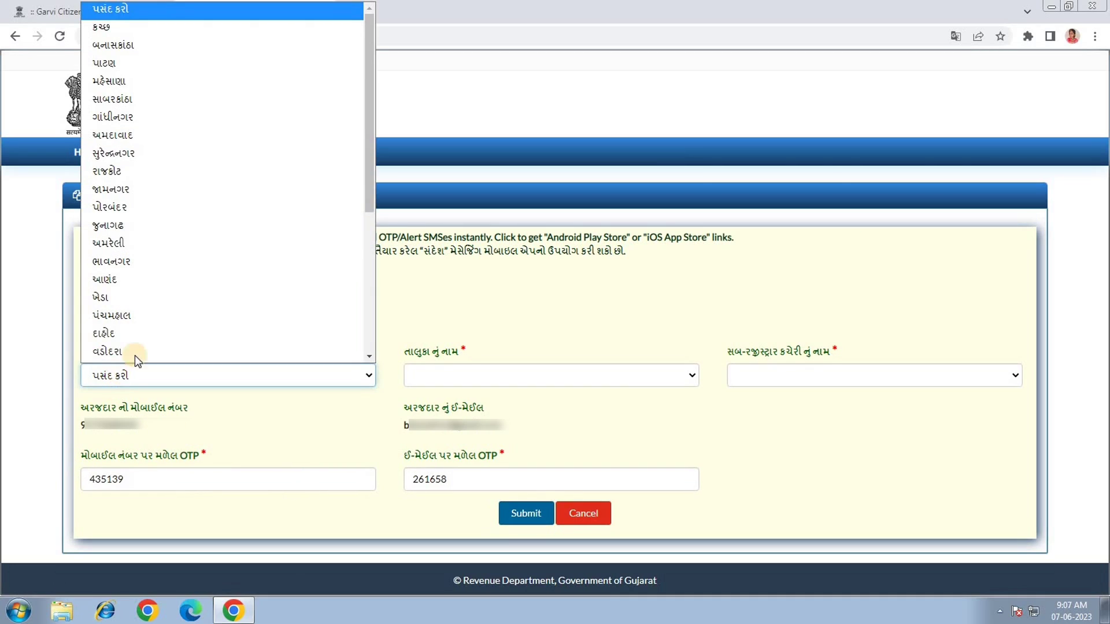
click(141, 151)
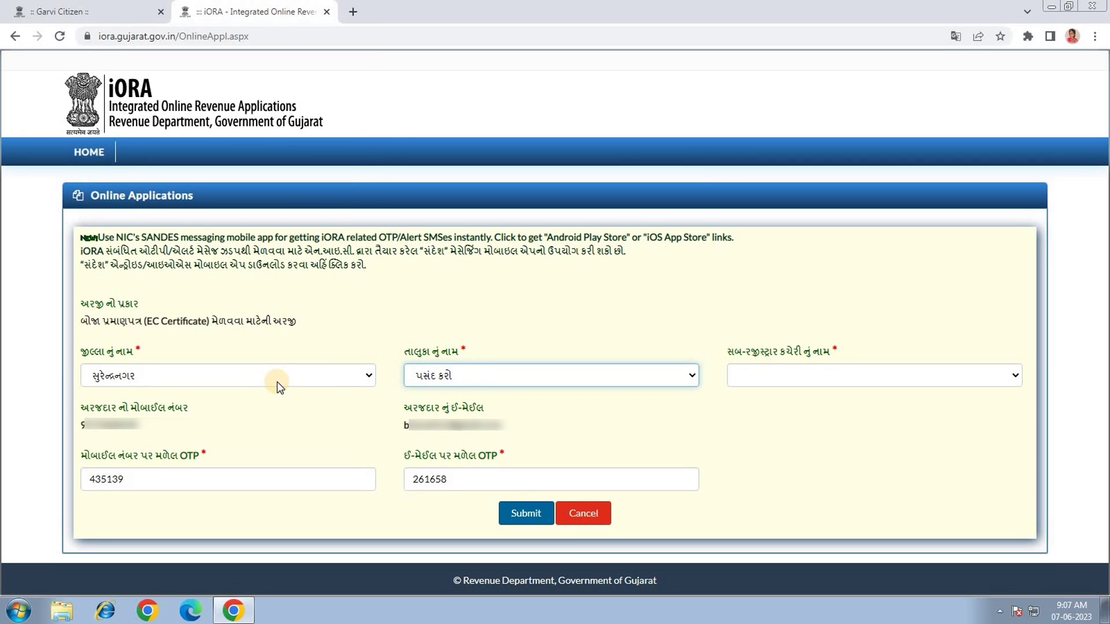
click(460, 376)
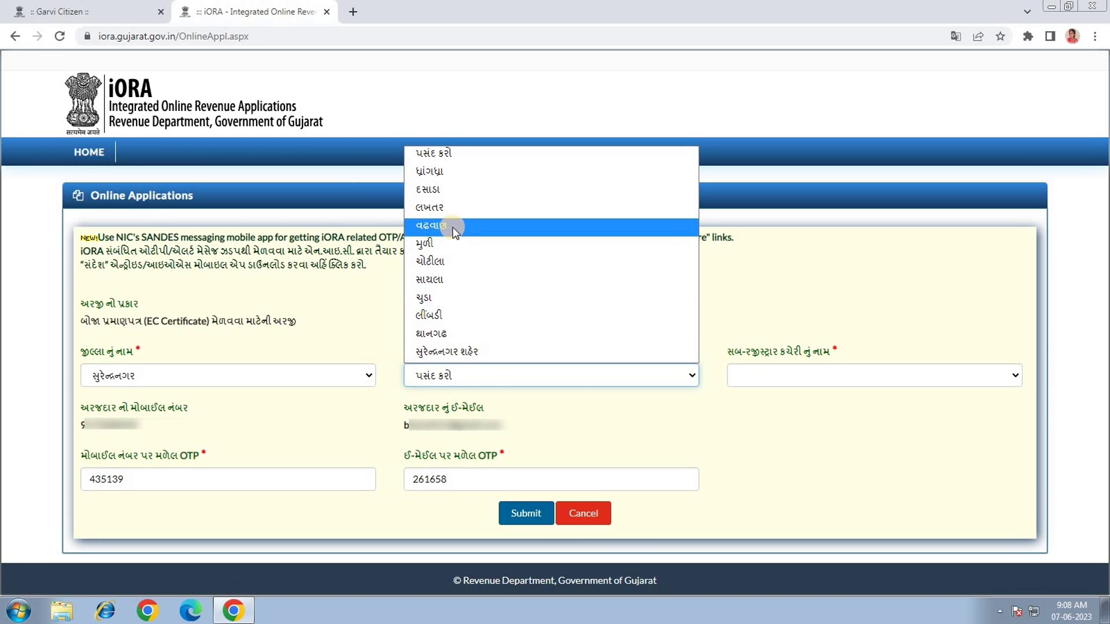
click(471, 229)
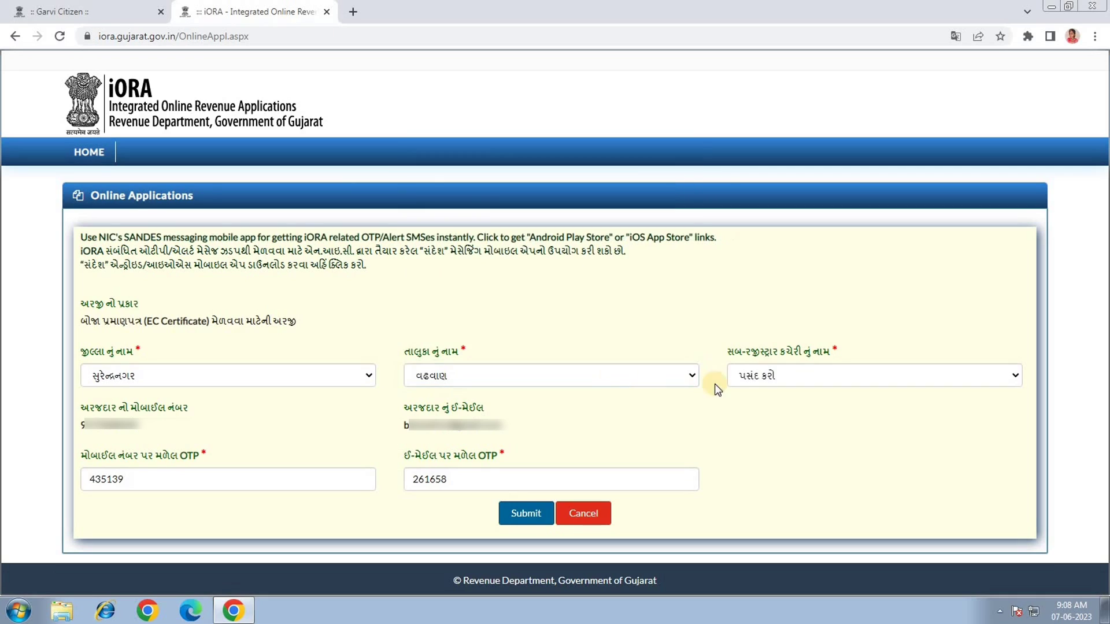
click(769, 376)
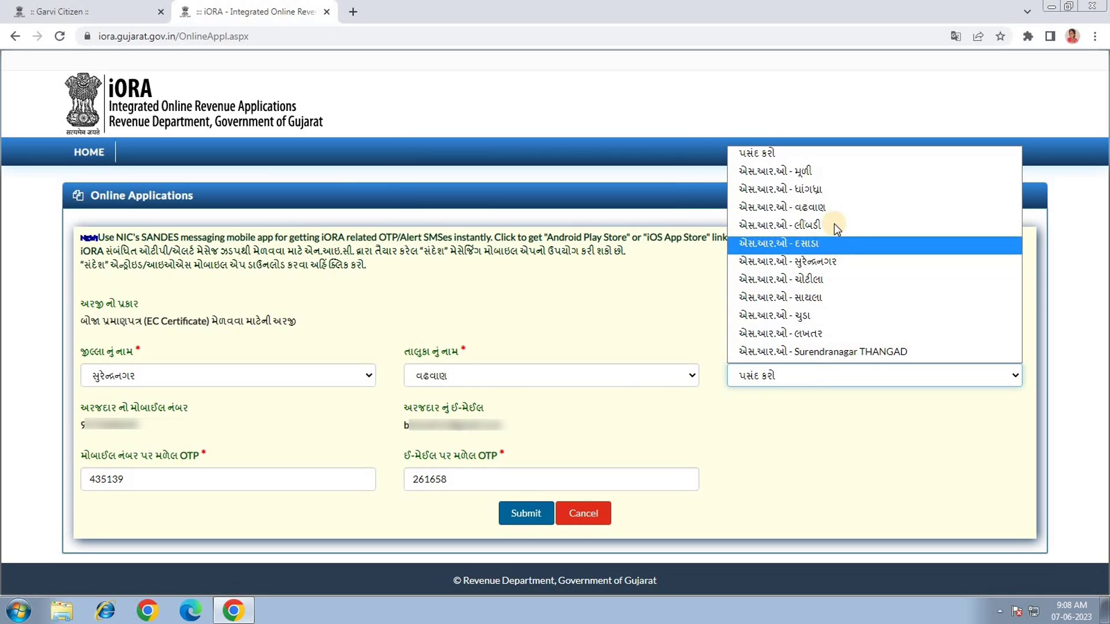
click(806, 207)
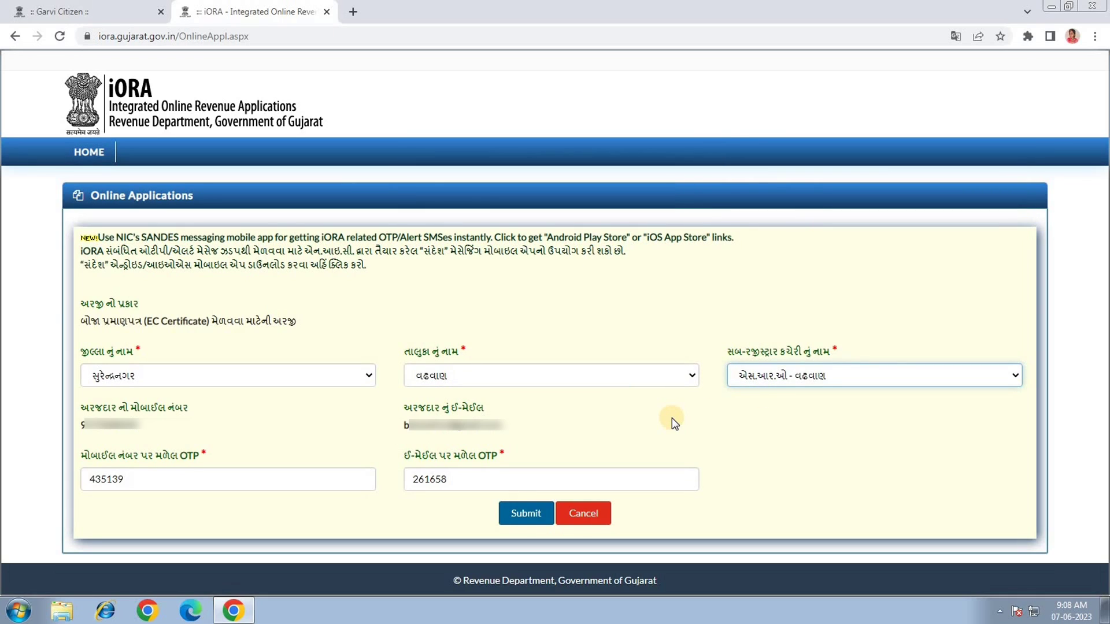
click(510, 521)
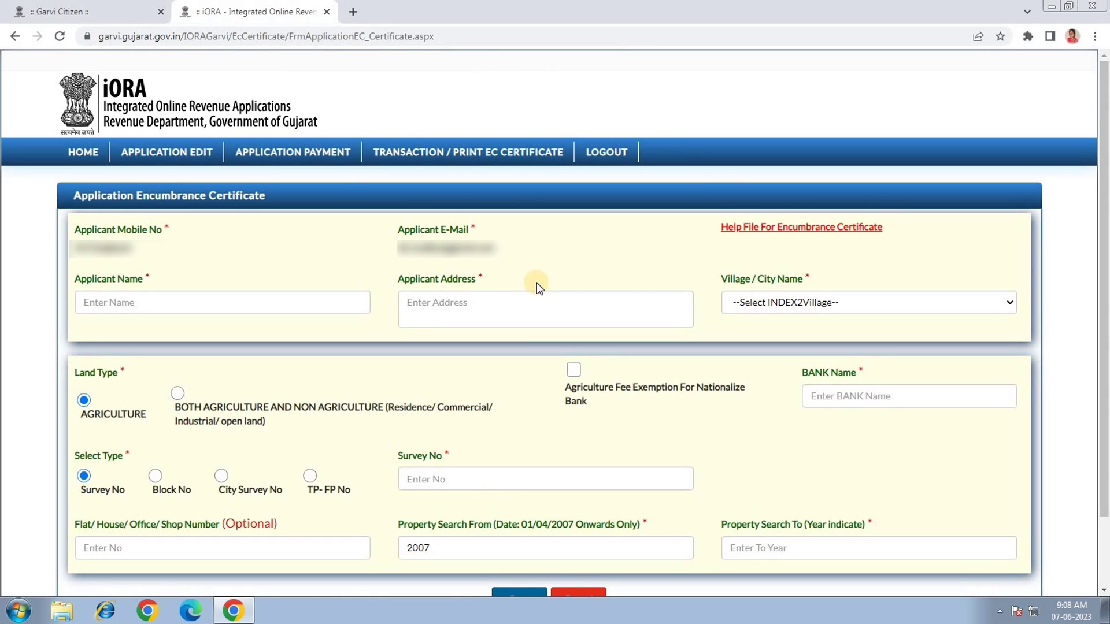
Place the cursor in the Applicant Name field of the newly loaded EC form.
click(145, 302)
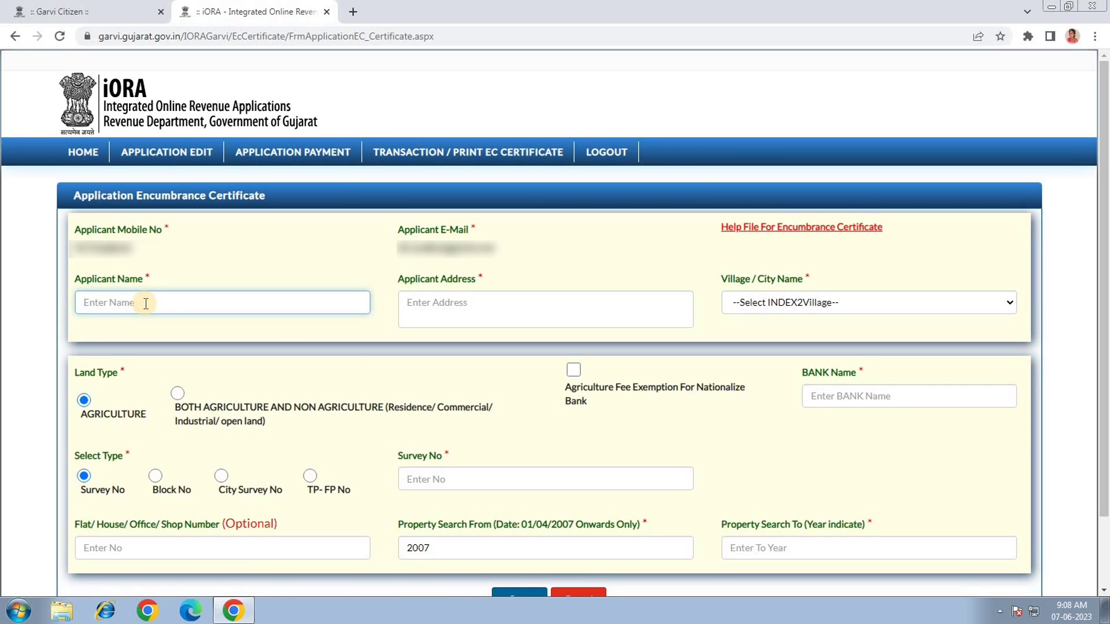
Fill in the applicant's name and address.
key(Tab)
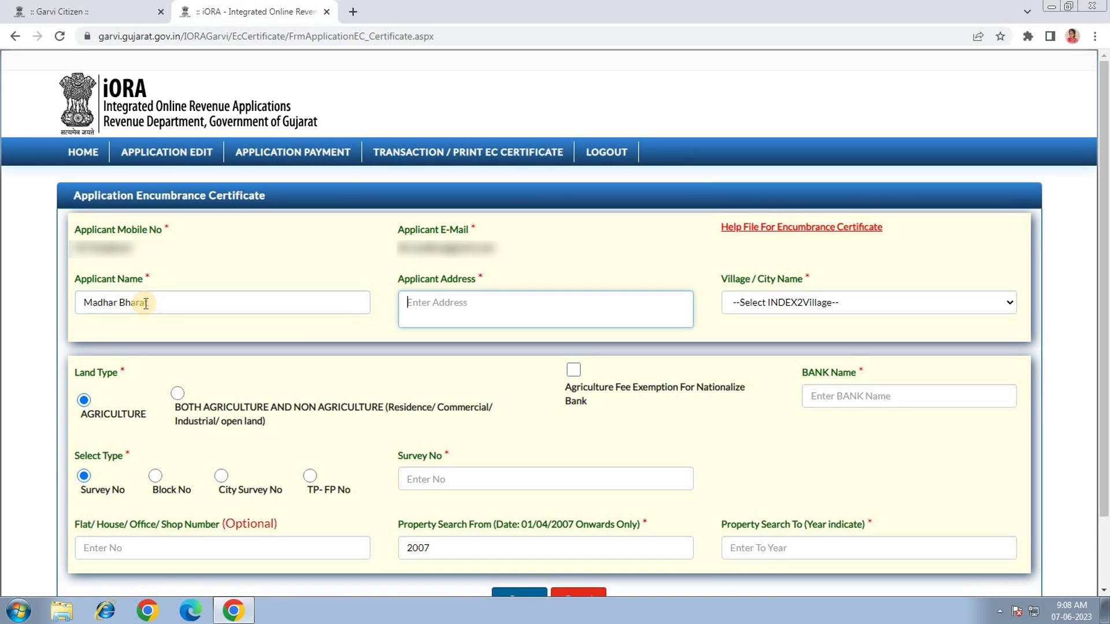
text(Surendranagar)
key(Tab)
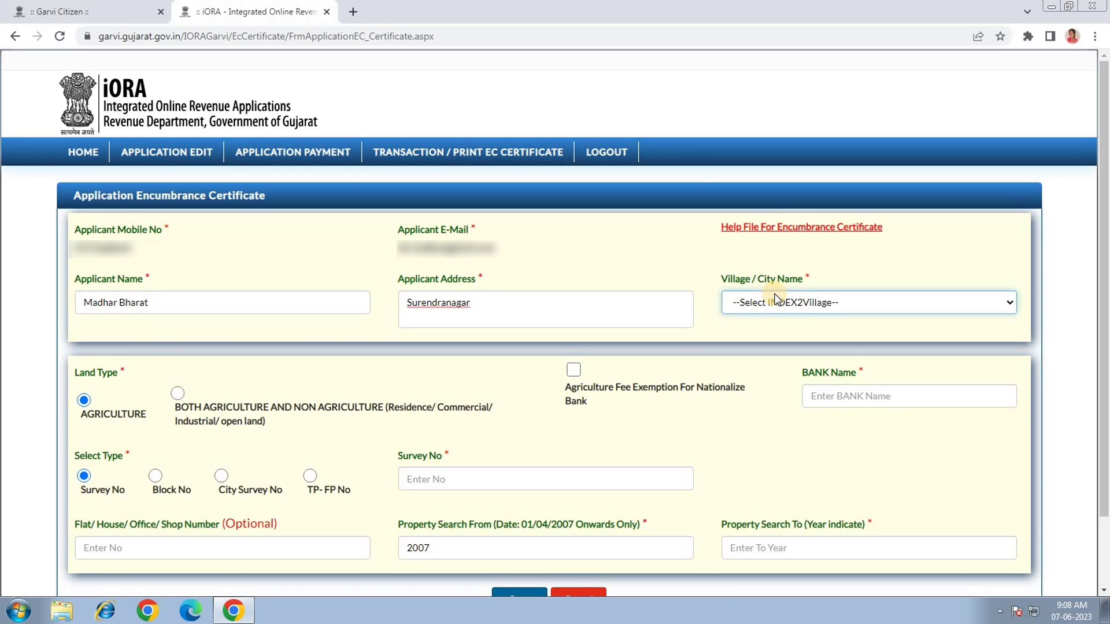
Choose PRANGADH as the Village / City Name.
click(774, 299)
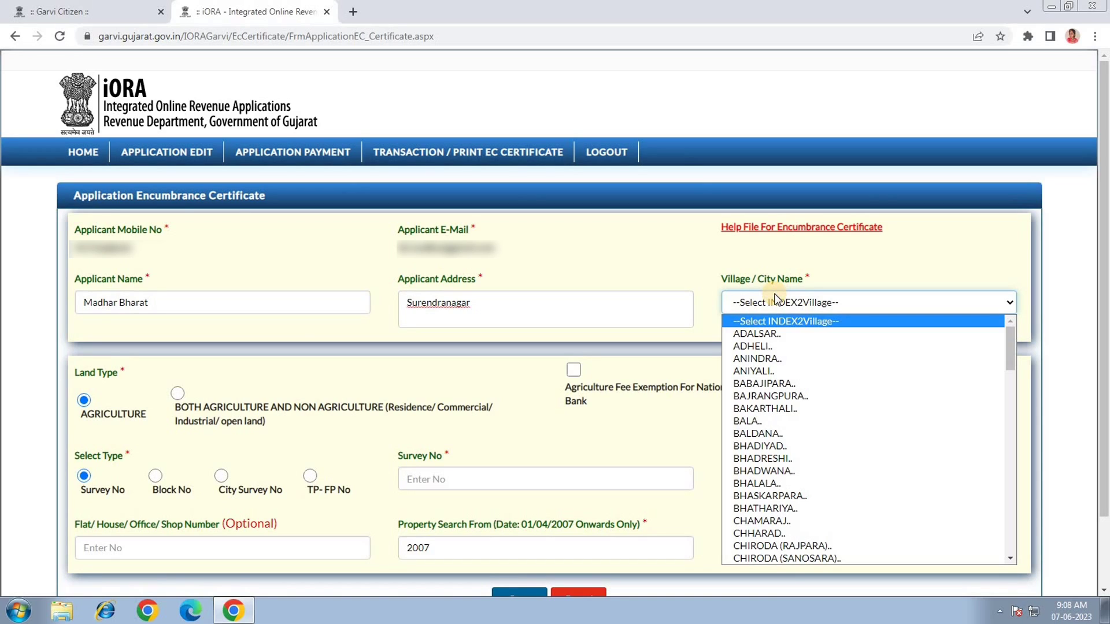
scroll(862, 389, down, 10)
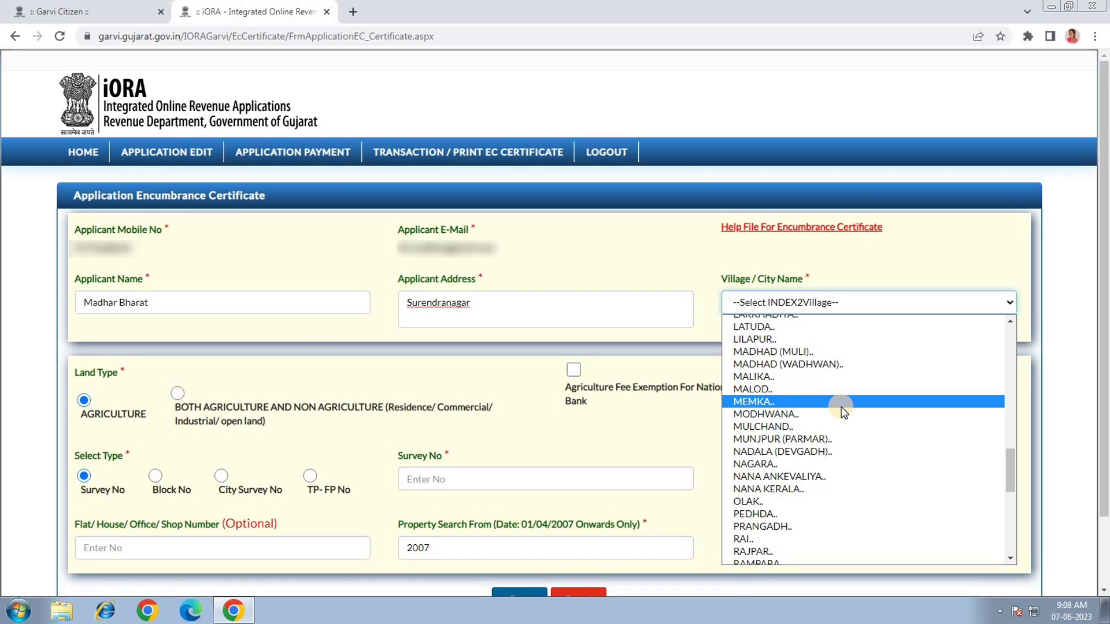
click(777, 526)
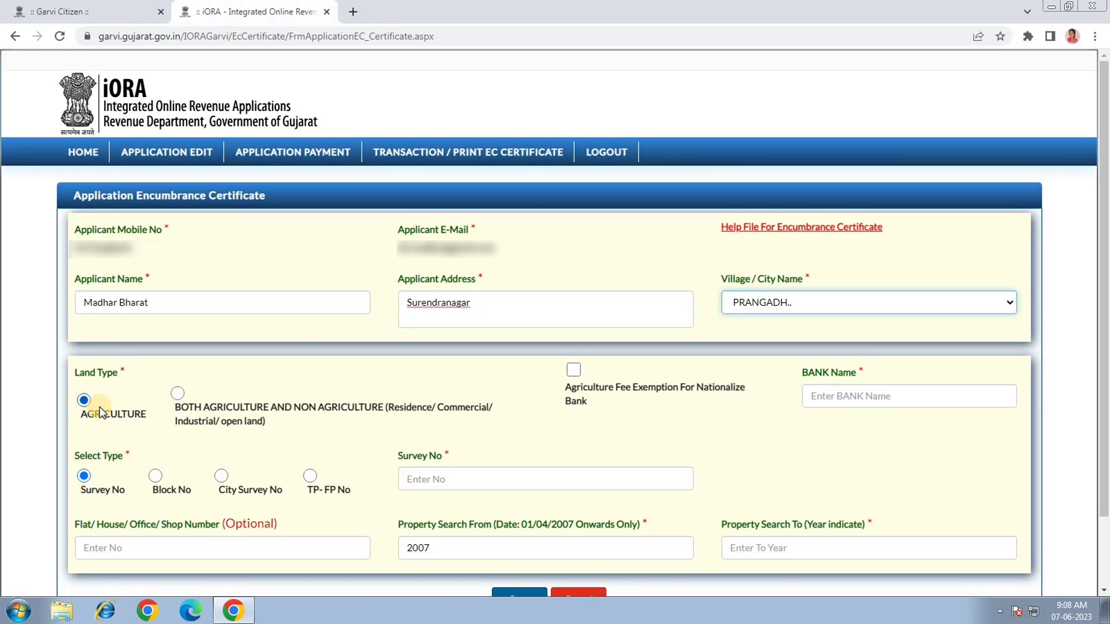
click(573, 370)
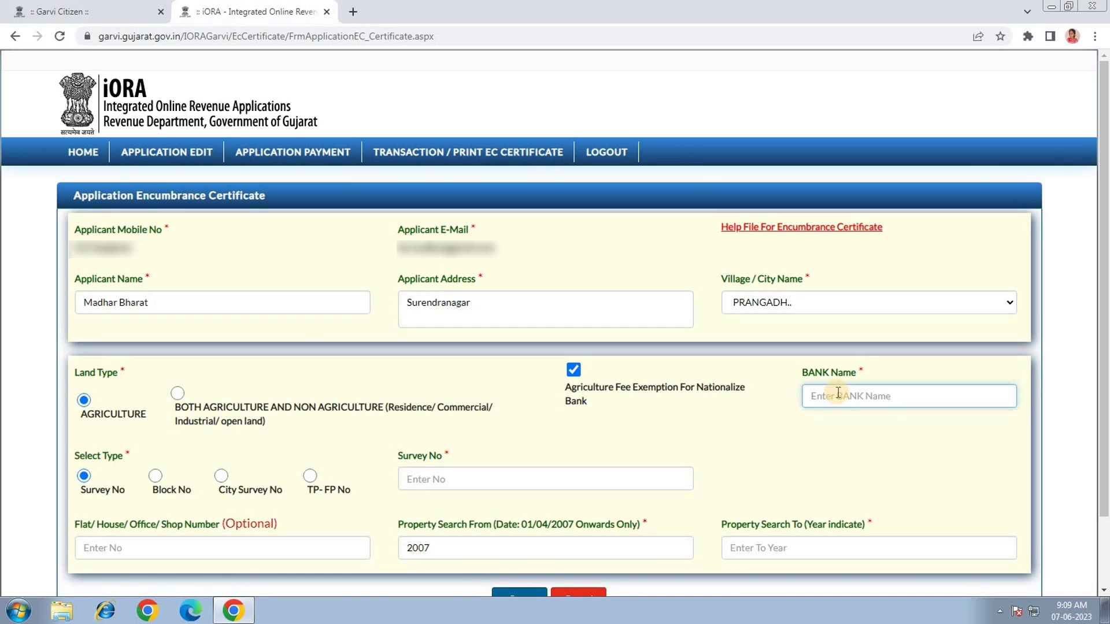
click(574, 370)
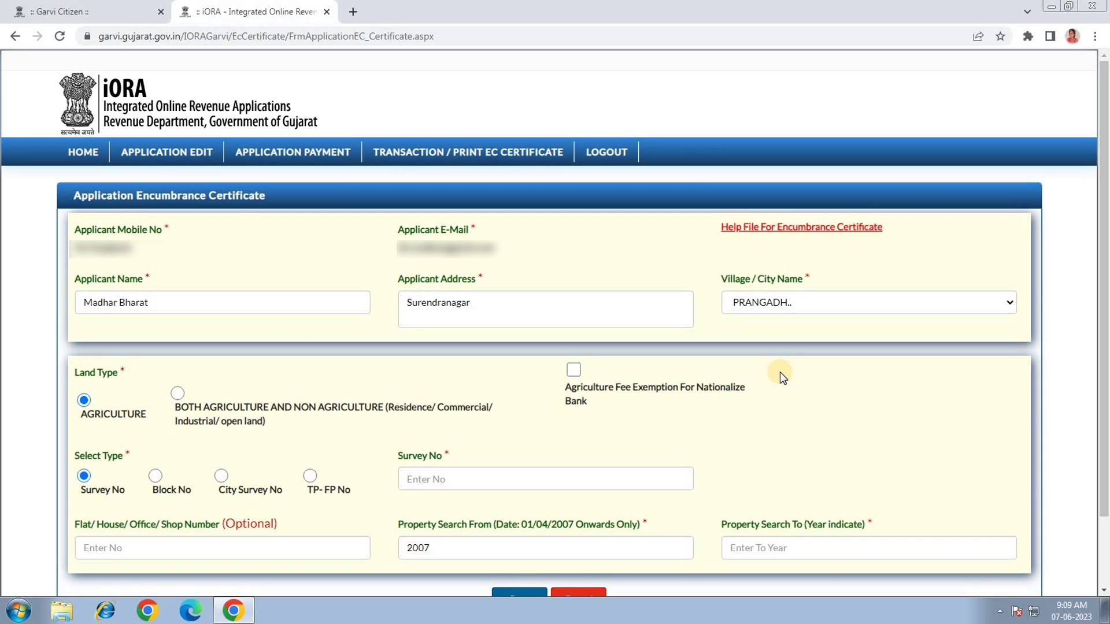
scroll(688, 402, down, 2)
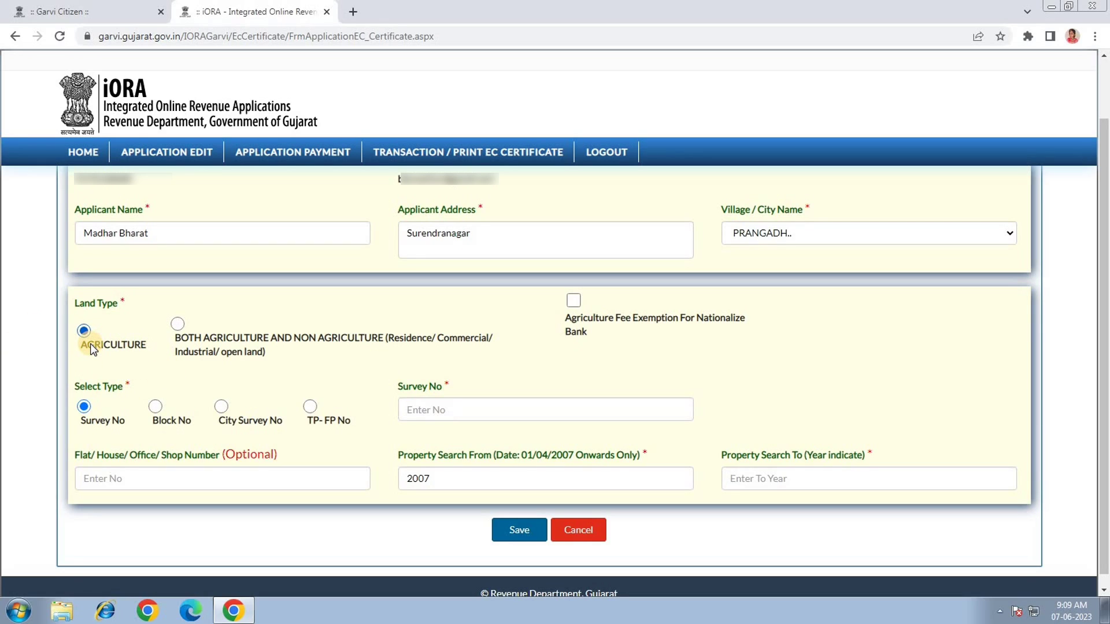
Enter '0ld S.No-100 New S.No-125' as the survey number.
click(428, 410)
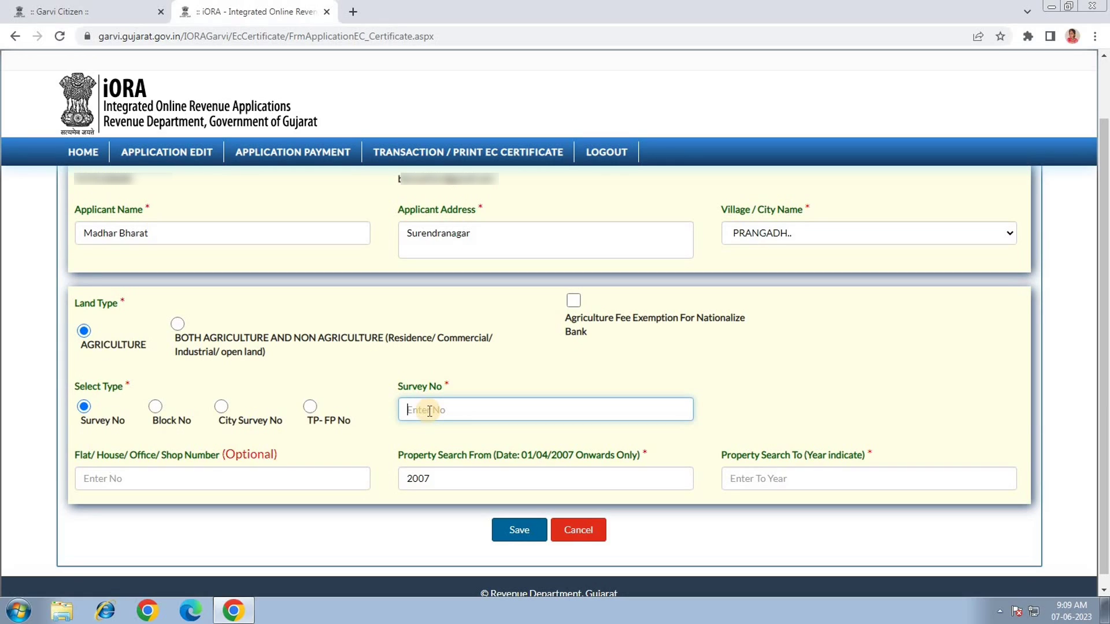
text(0)
text(ld S)
text(.No-)
text(100 )
text( New)
text( S.No-)
text(125)
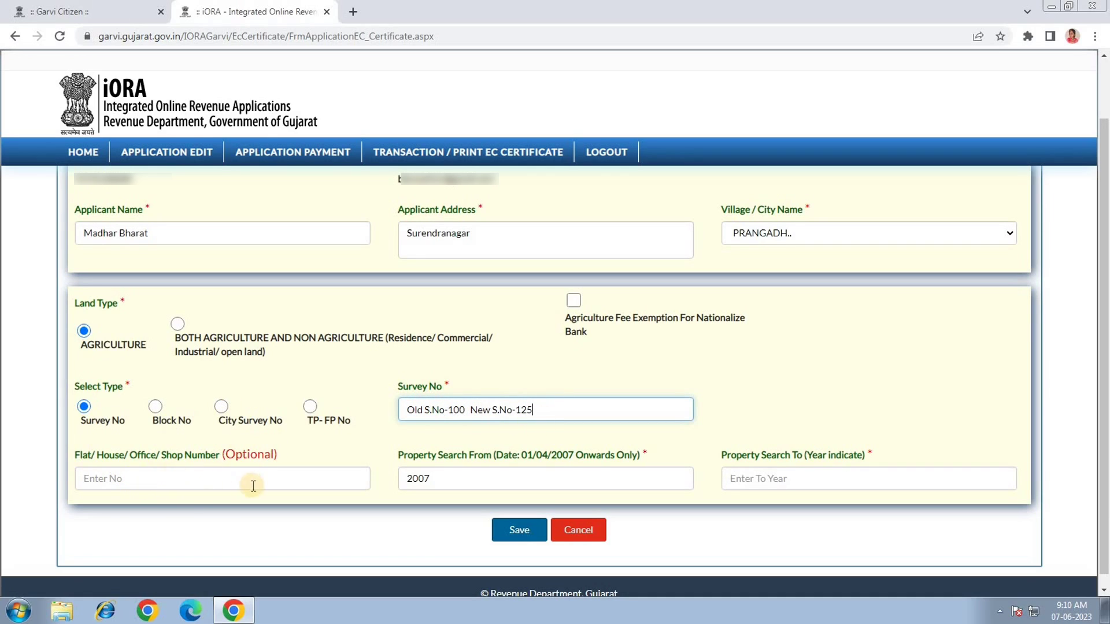
click(139, 478)
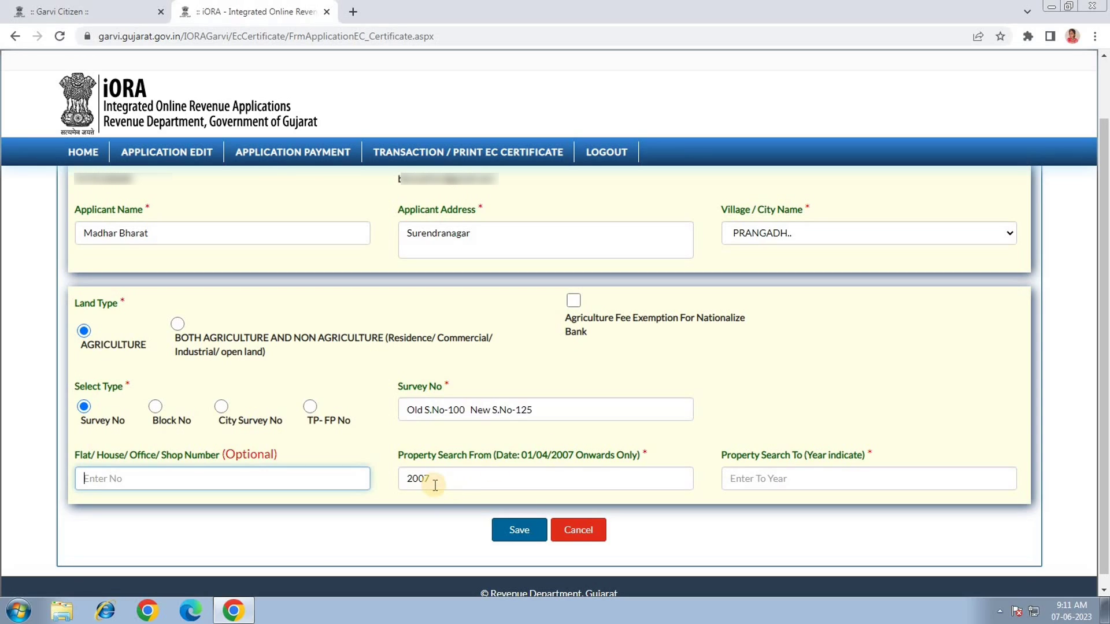
Set the Property Search To year to 2023 and save the form.
click(751, 480)
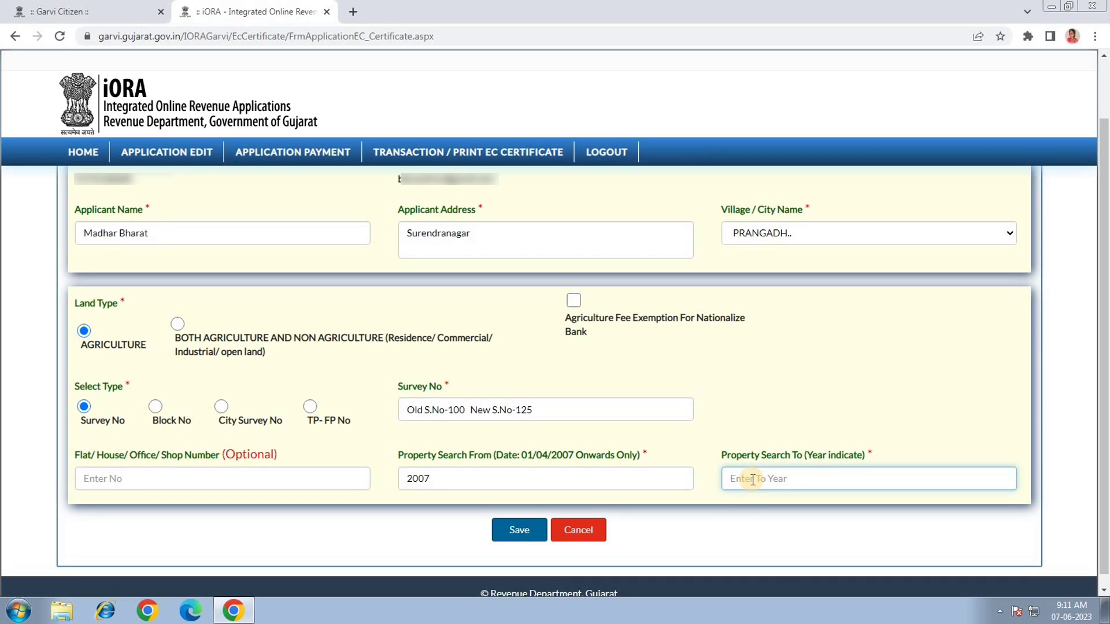
text(2023)
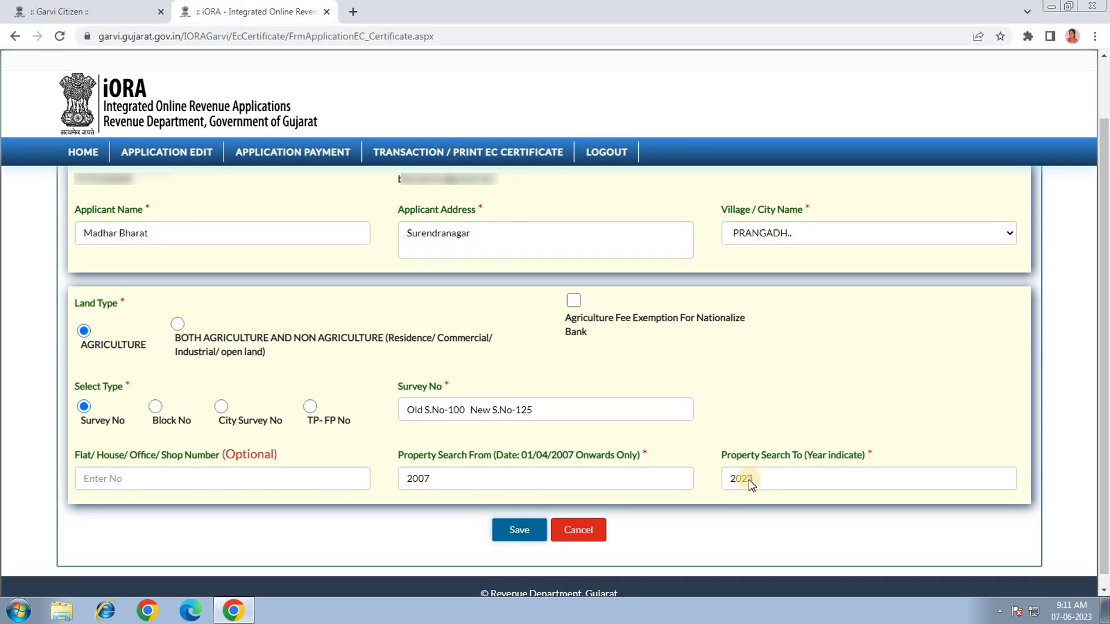
scroll(748, 480, down, 1)
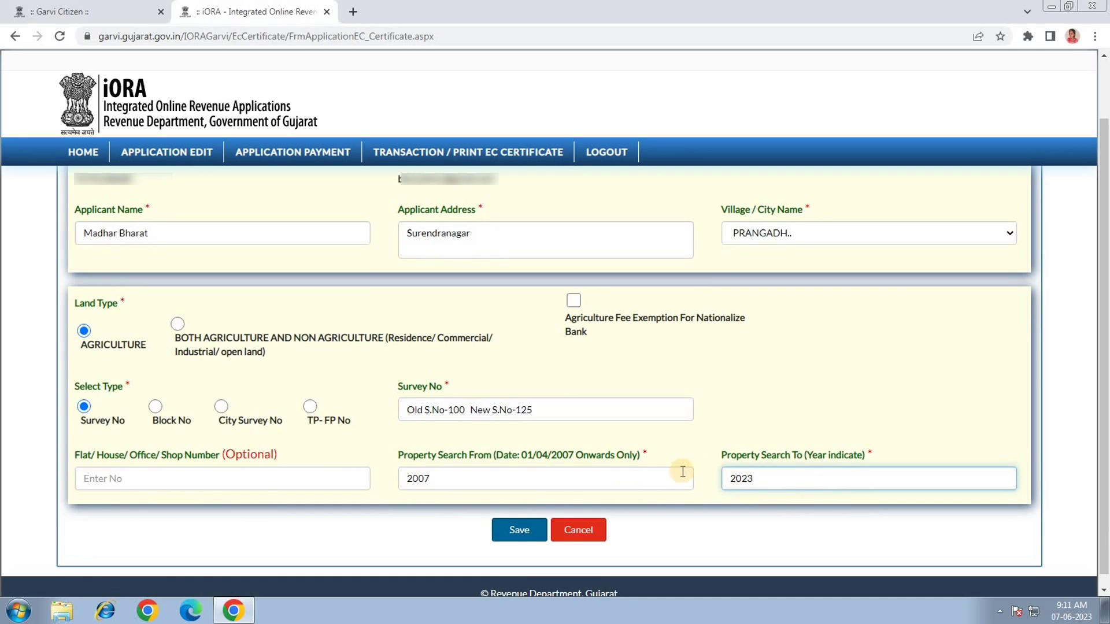
click(519, 530)
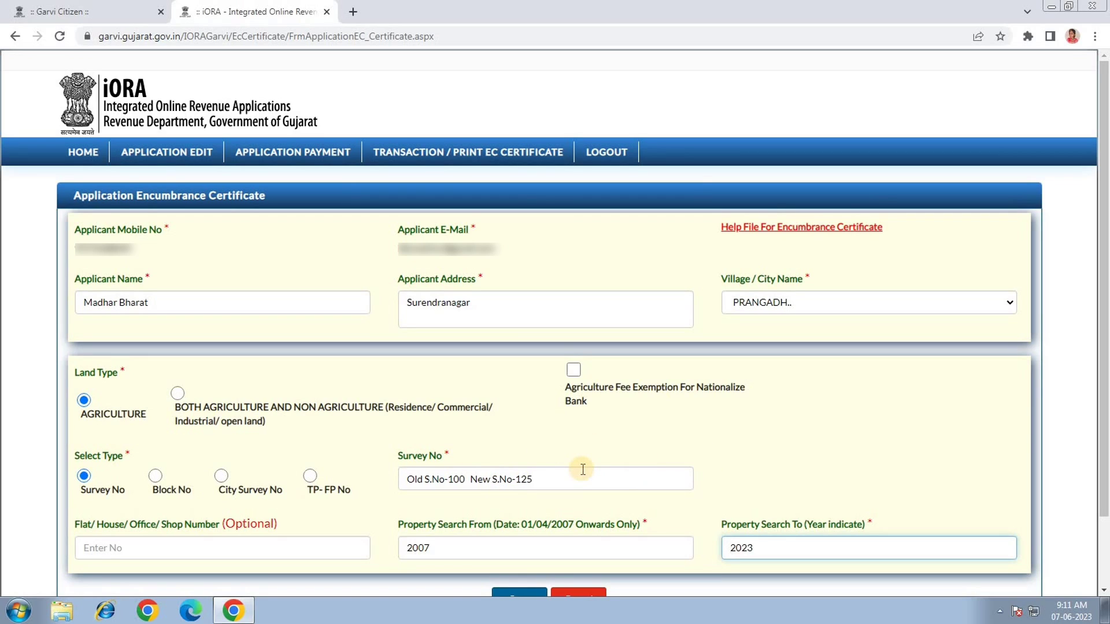
Save the EC application and select its issued application number for copying.
scroll(580, 467, down, 1)
click(513, 531)
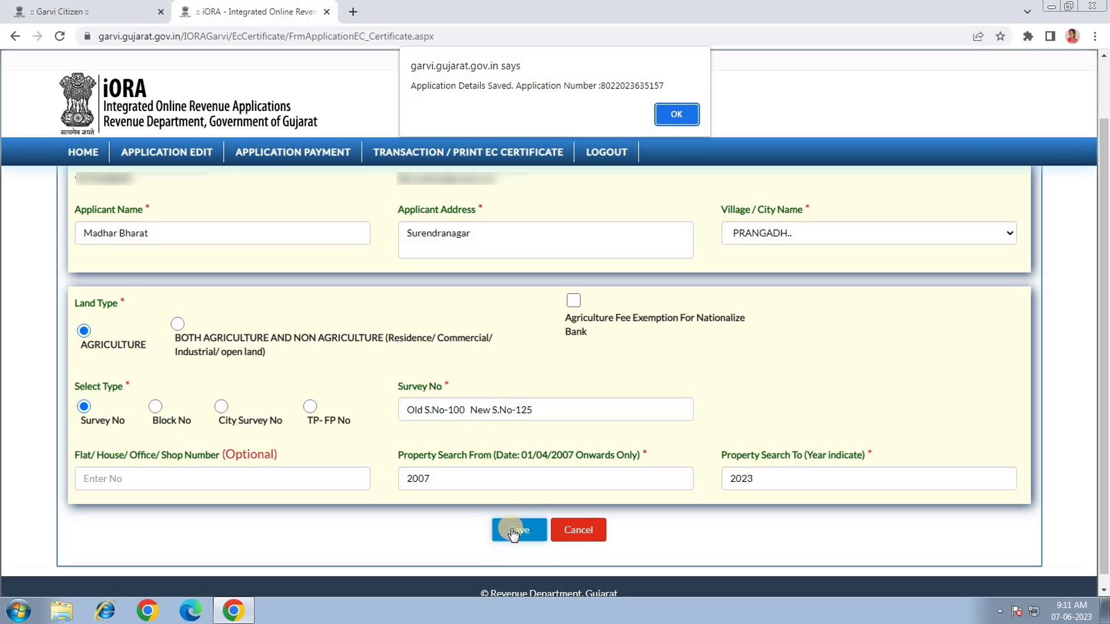
click(650, 86)
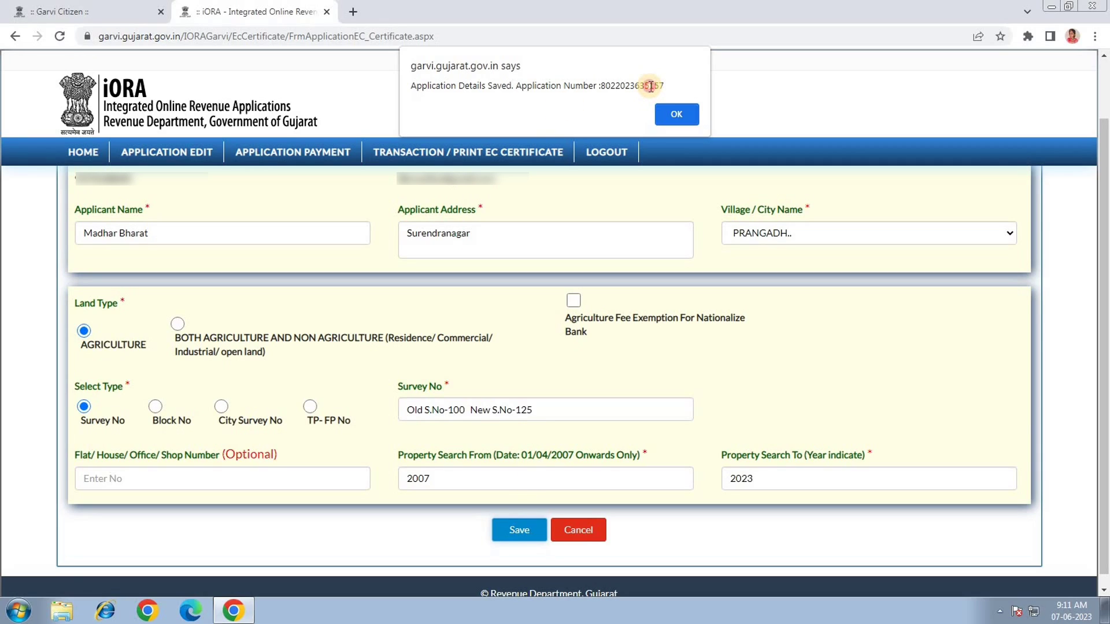
double_click(650, 87)
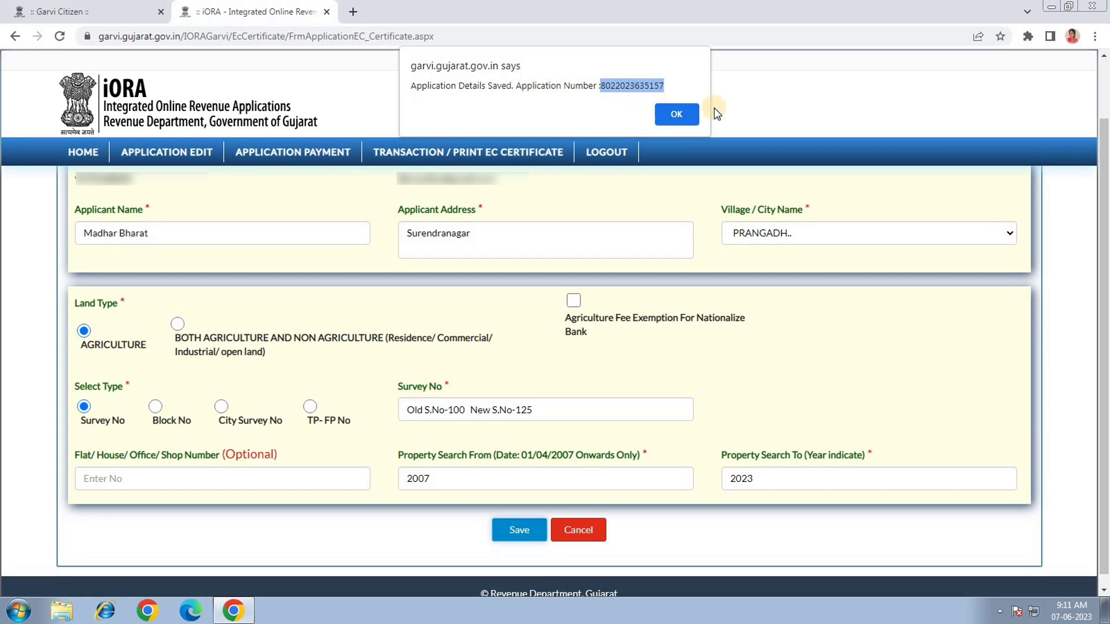
Acknowledge the save alert and submit the 285 fee payment to Cyber Treasury Gujarat.
click(676, 115)
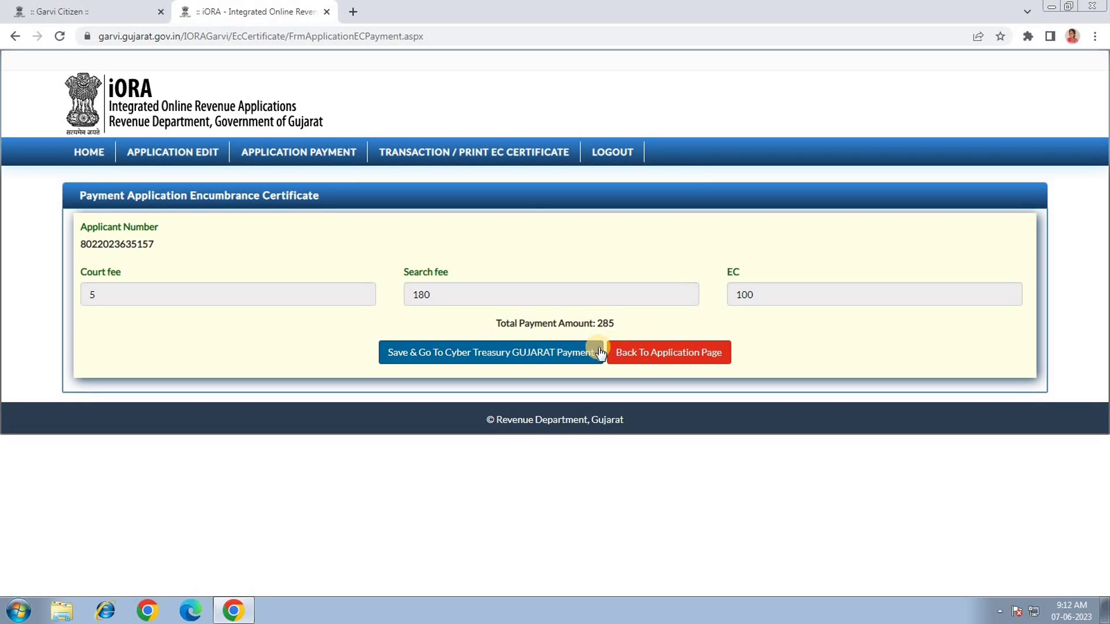
click(485, 352)
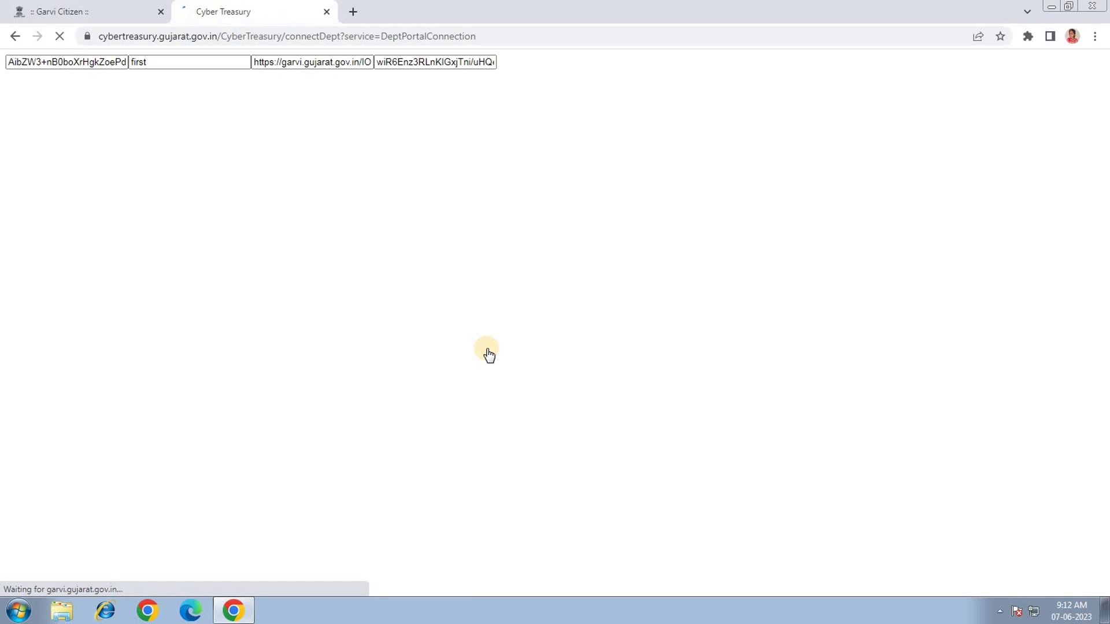